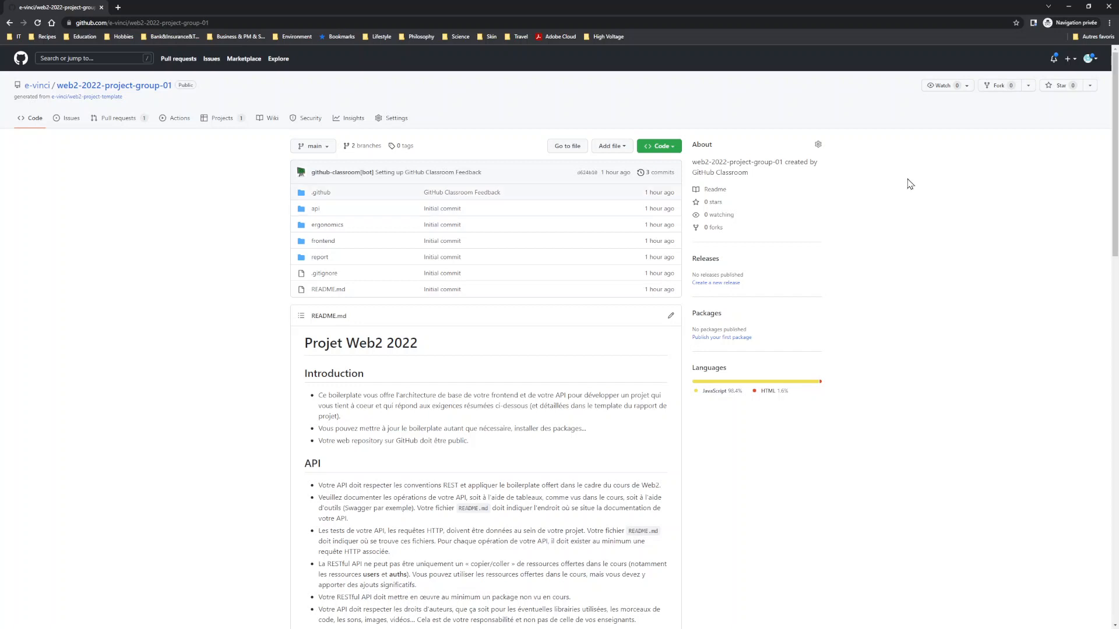
Step: Check the signed-in account's own projects page and return to the web2-2022-project-group-01 repository
left_click(1087, 60)
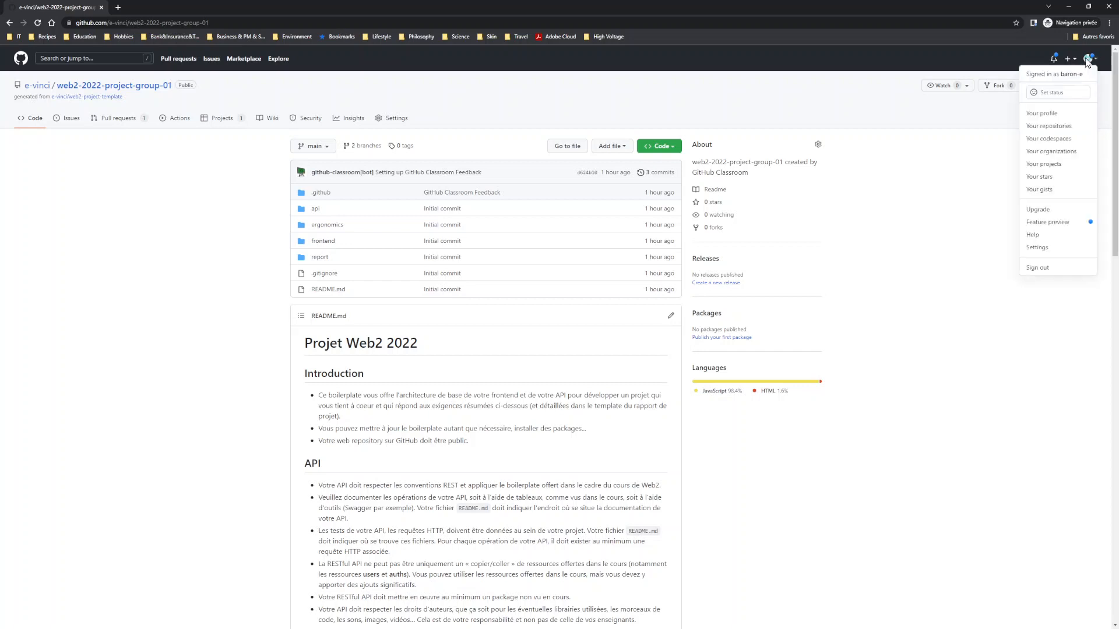
left_click(1045, 167)
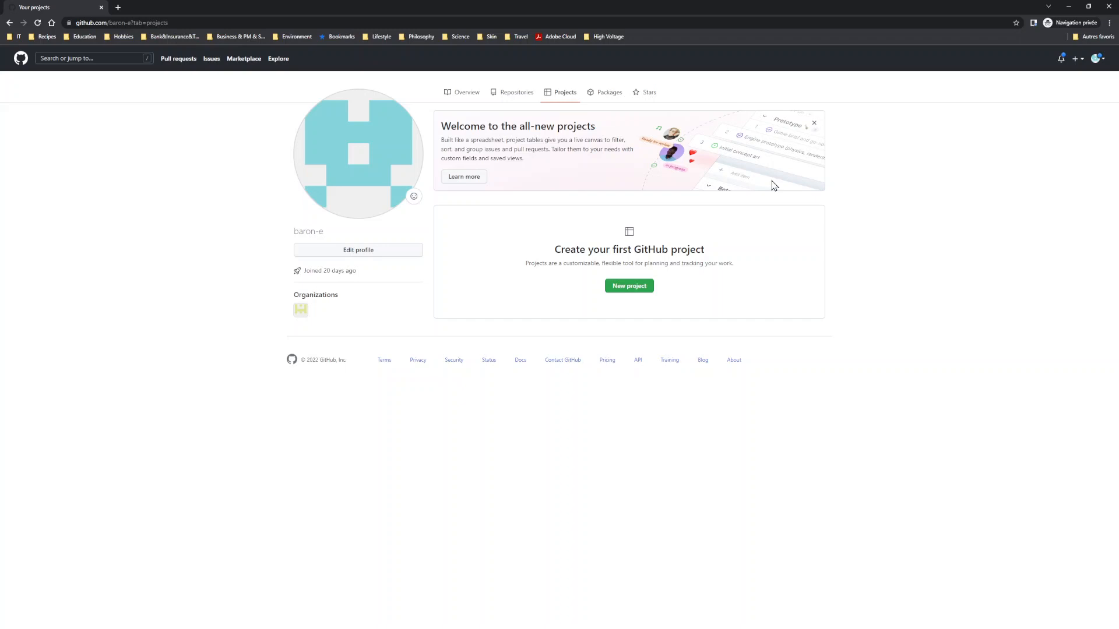
key("alt+Left")
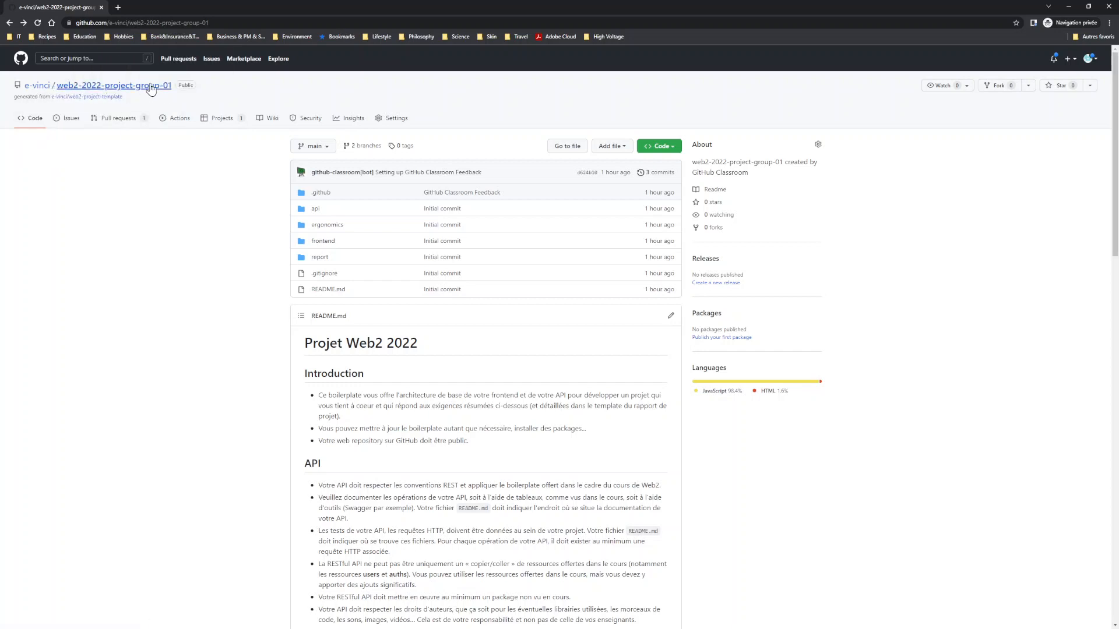
Step: Create a new project in the e-vinci organization from the Team backlog template
left_click(39, 90)
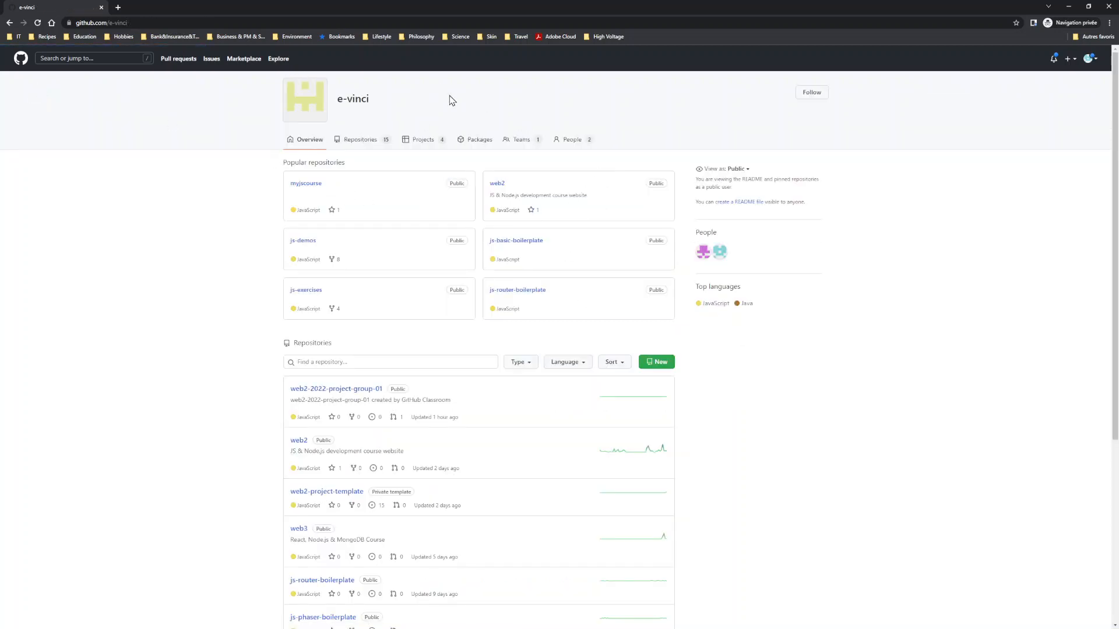
left_click(415, 140)
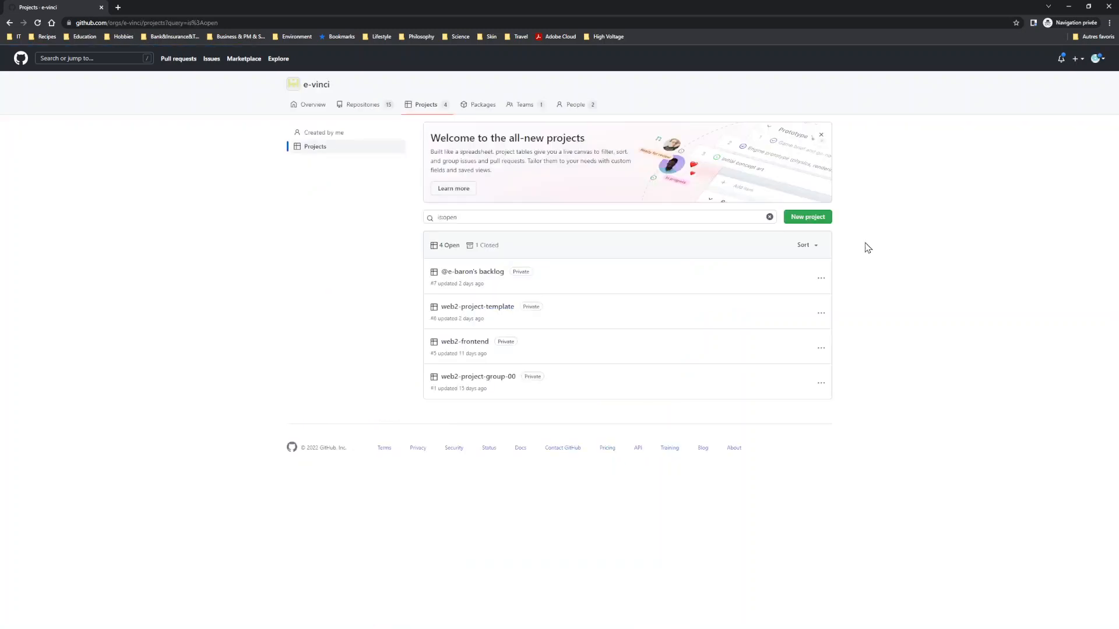
left_click(801, 224)
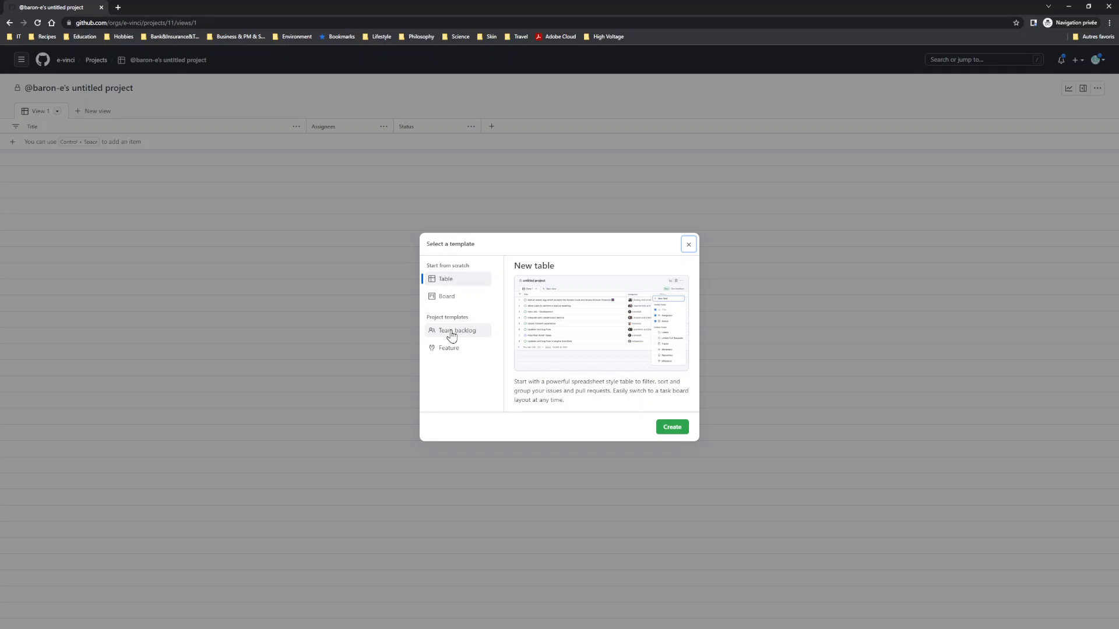
left_click(452, 332)
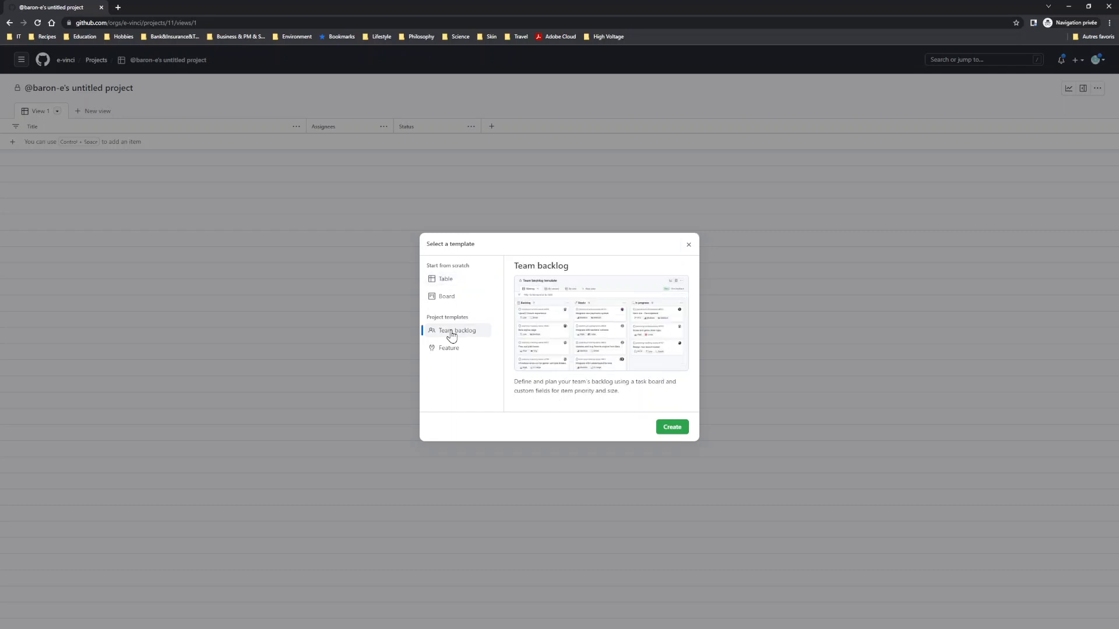
left_click(671, 428)
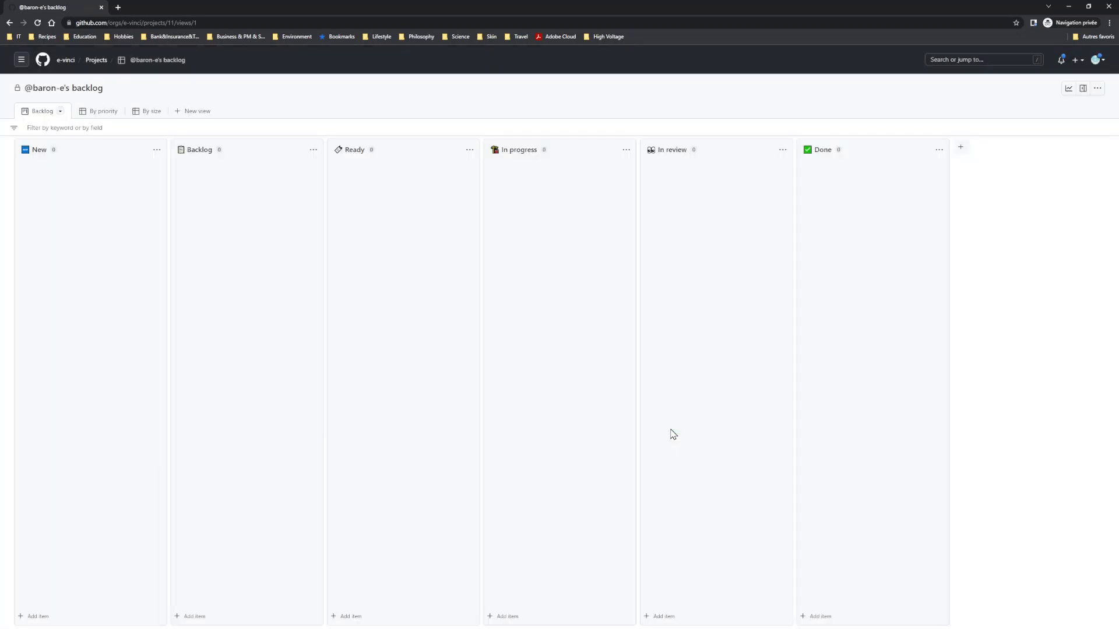
Step: Delete the New column from the project board
left_click(156, 152)
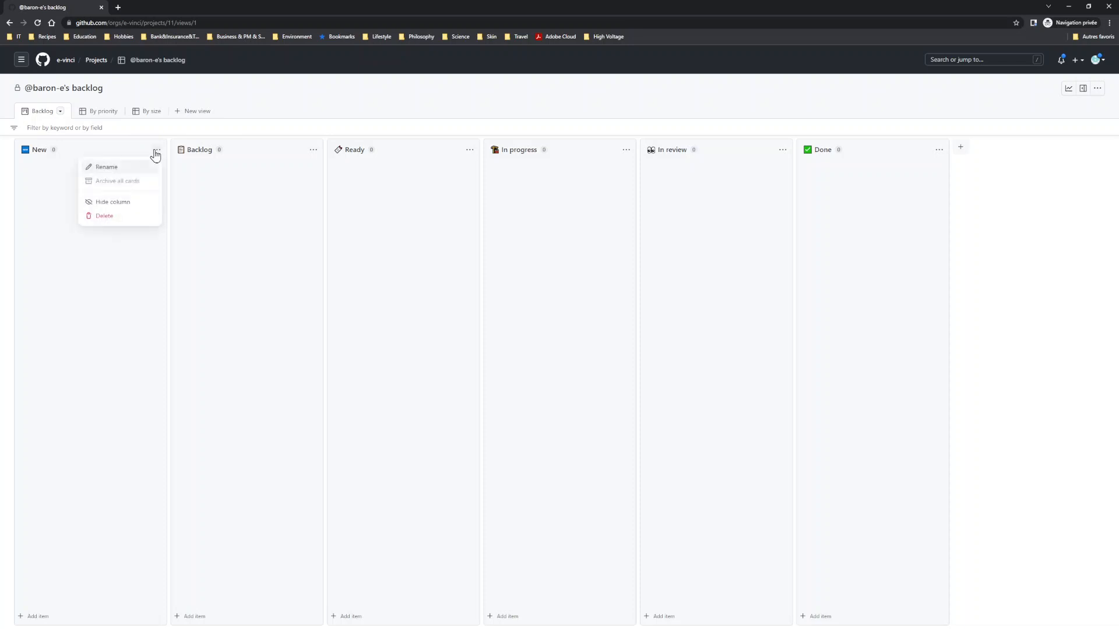
left_click(105, 217)
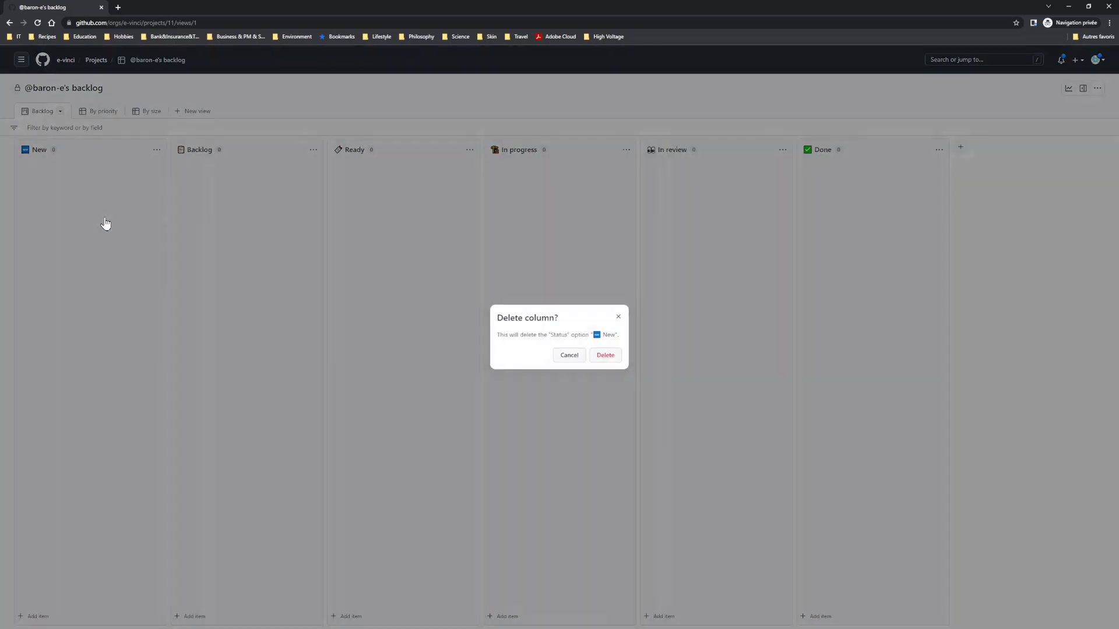
left_click(601, 355)
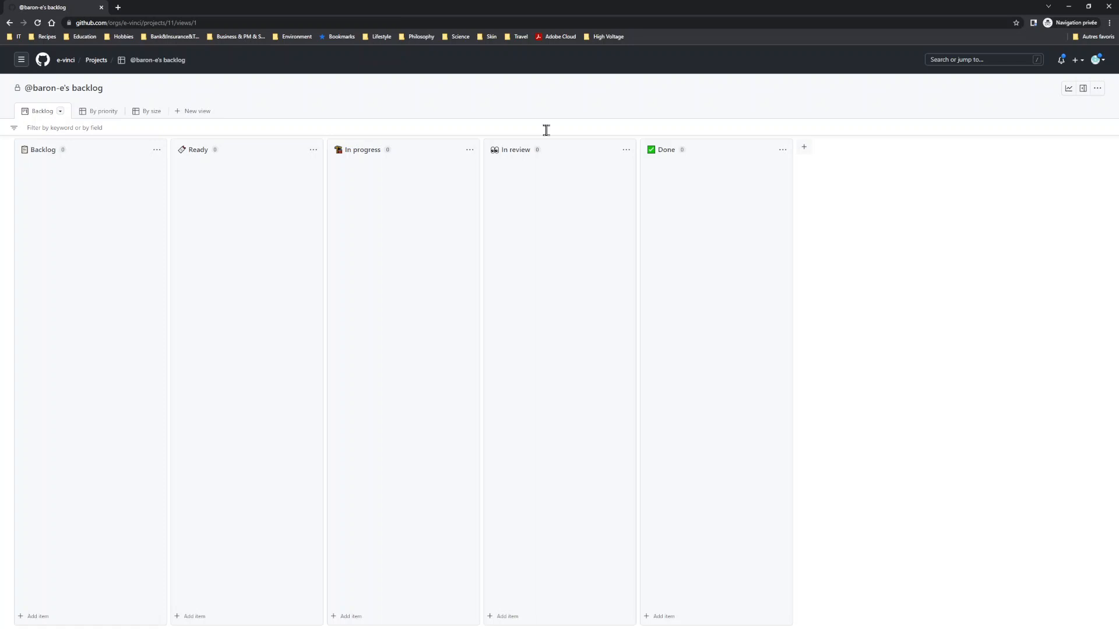
Step: Add a draft item titled "Create wireframes" to the Backlog column
left_click(35, 617)
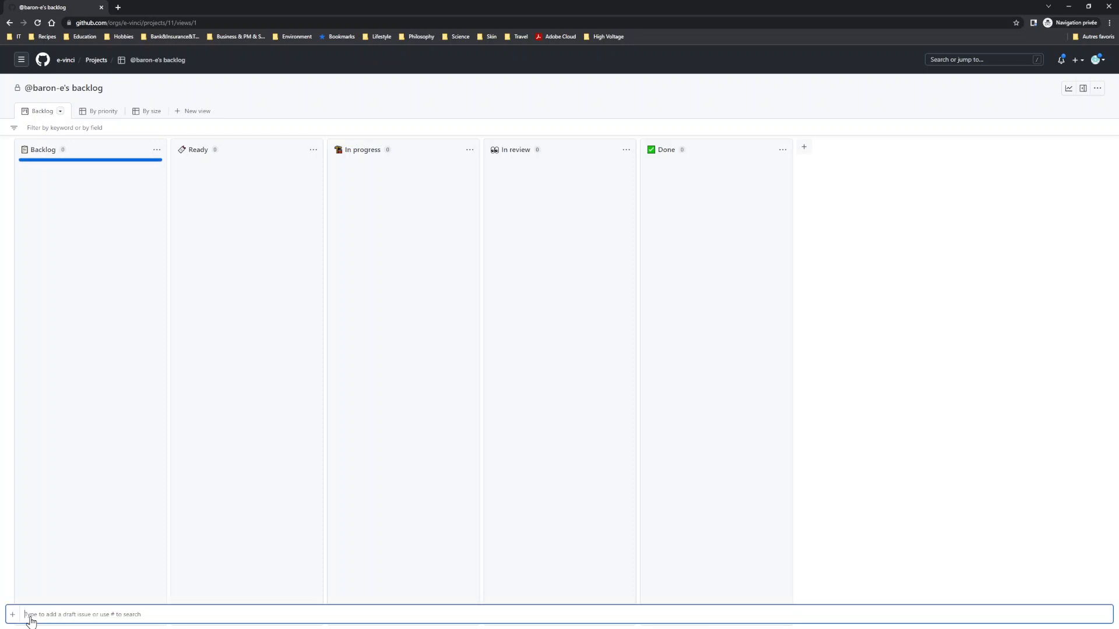
type("Create wireframes")
key("Return")
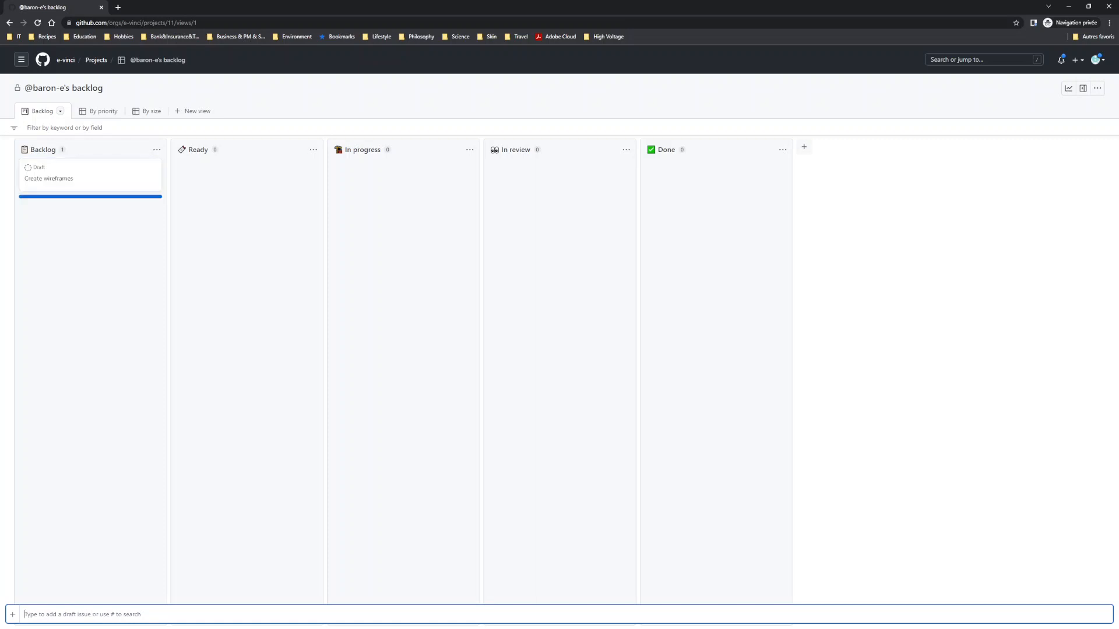
left_click_drag(125, 174, 117, 204)
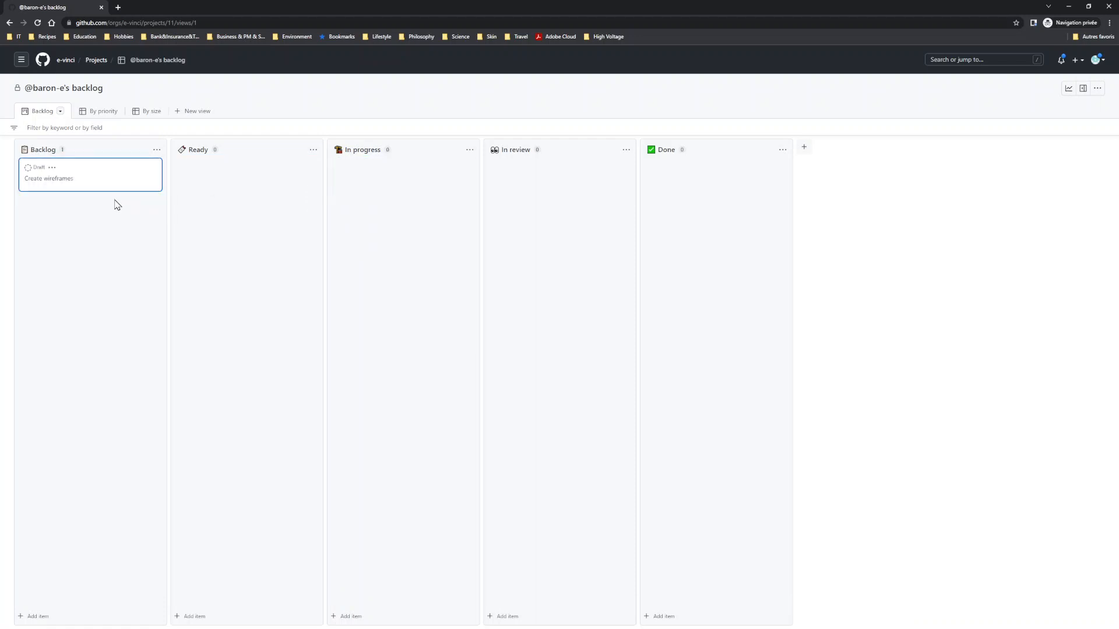
Step: Rename the project to web2-2022-project-group-01
left_click(63, 87)
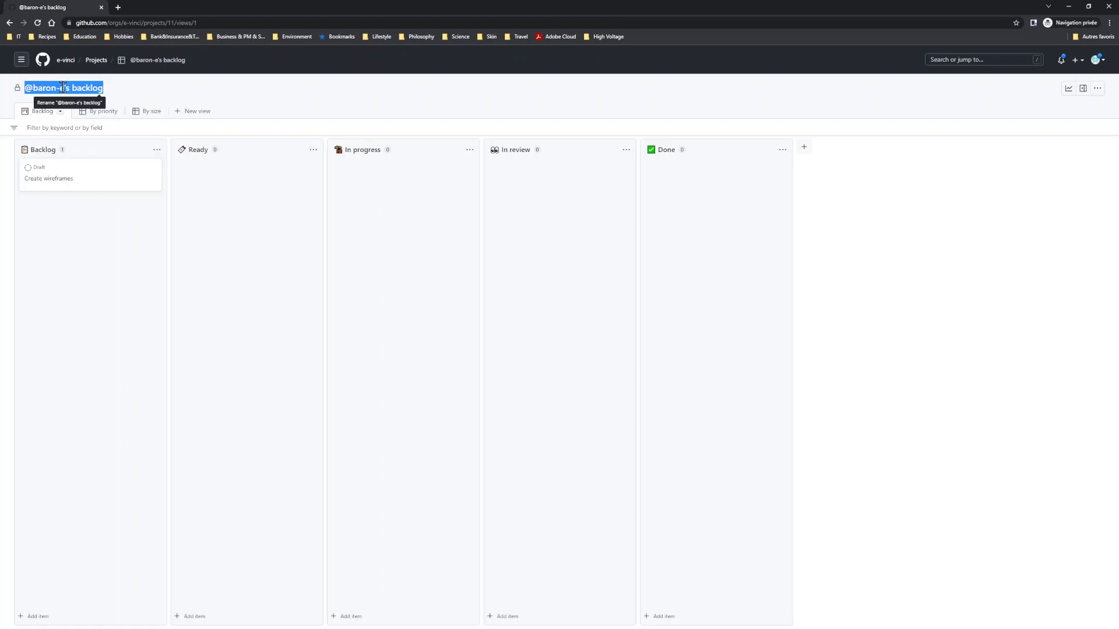
type("web2-2022-project-group-01")
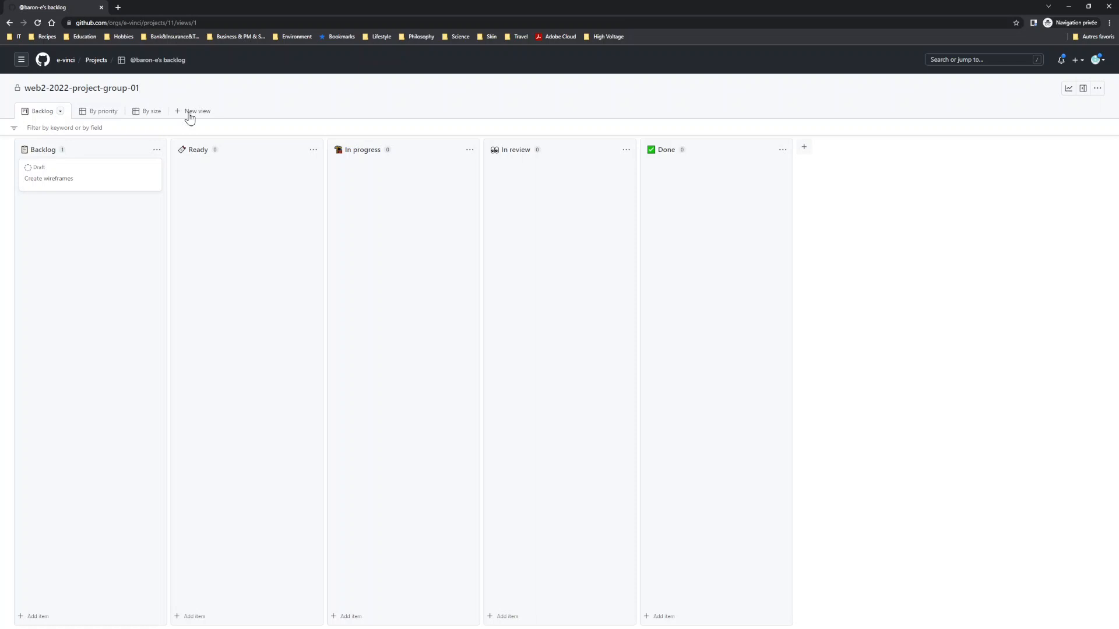
left_click(170, 96)
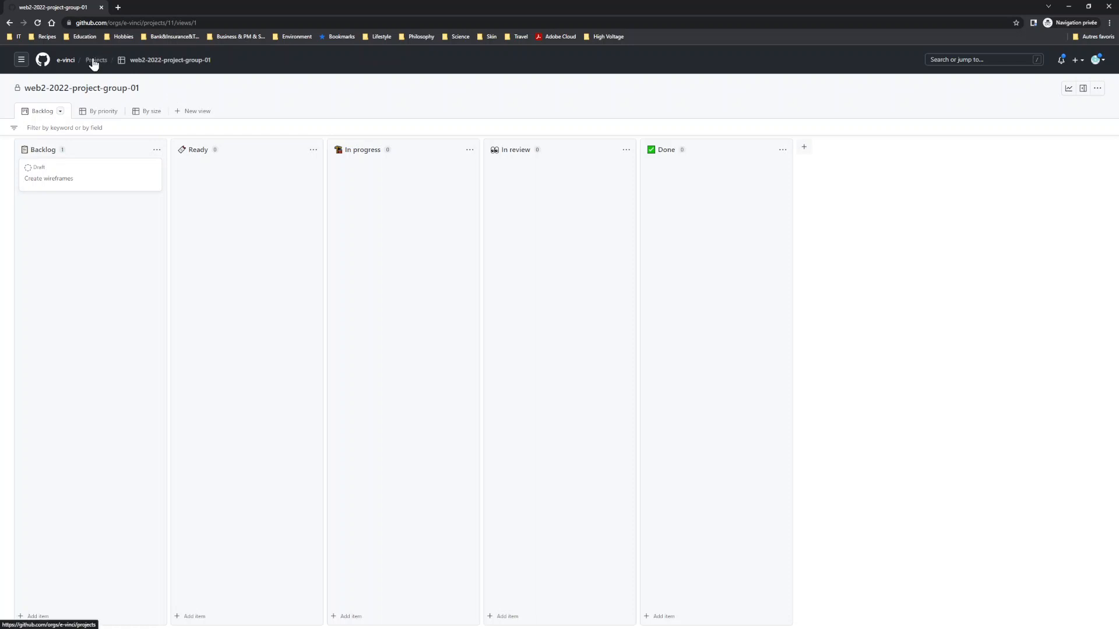
Step: Link the web2-2022-project-group-01 project to the e-vinci repository of the same name
left_click(9, 23)
left_click(9, 23)
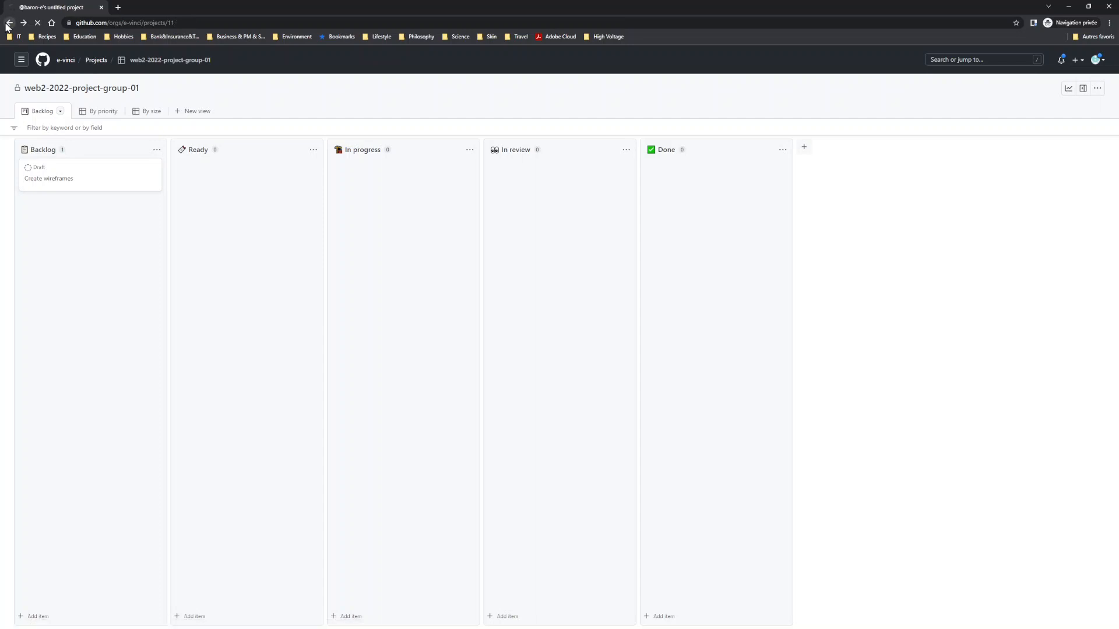
left_click(8, 23)
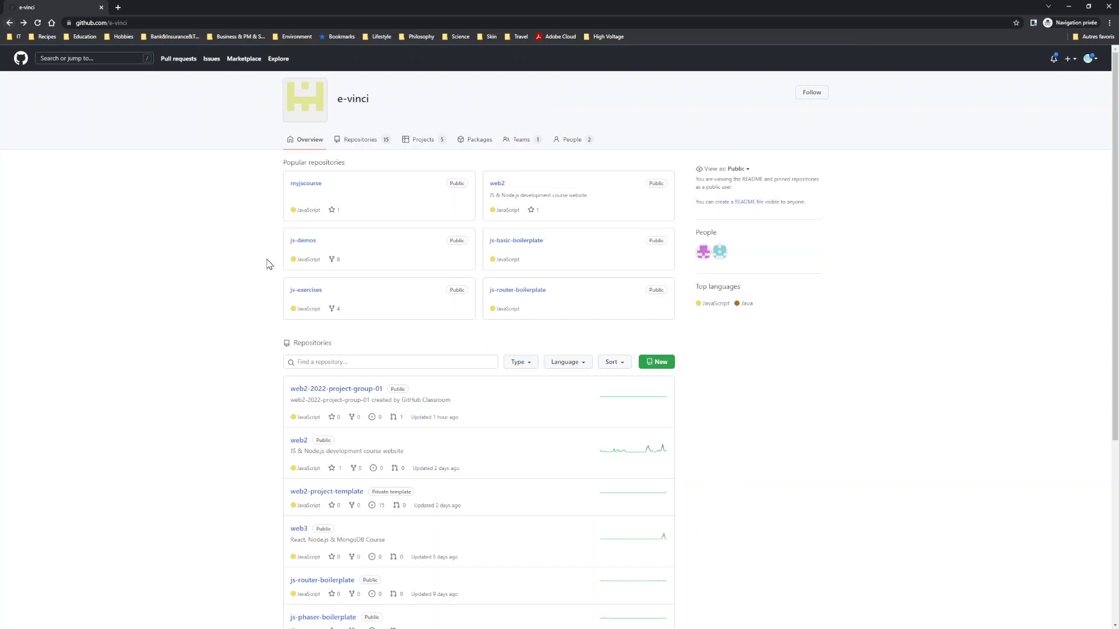
left_click(331, 390)
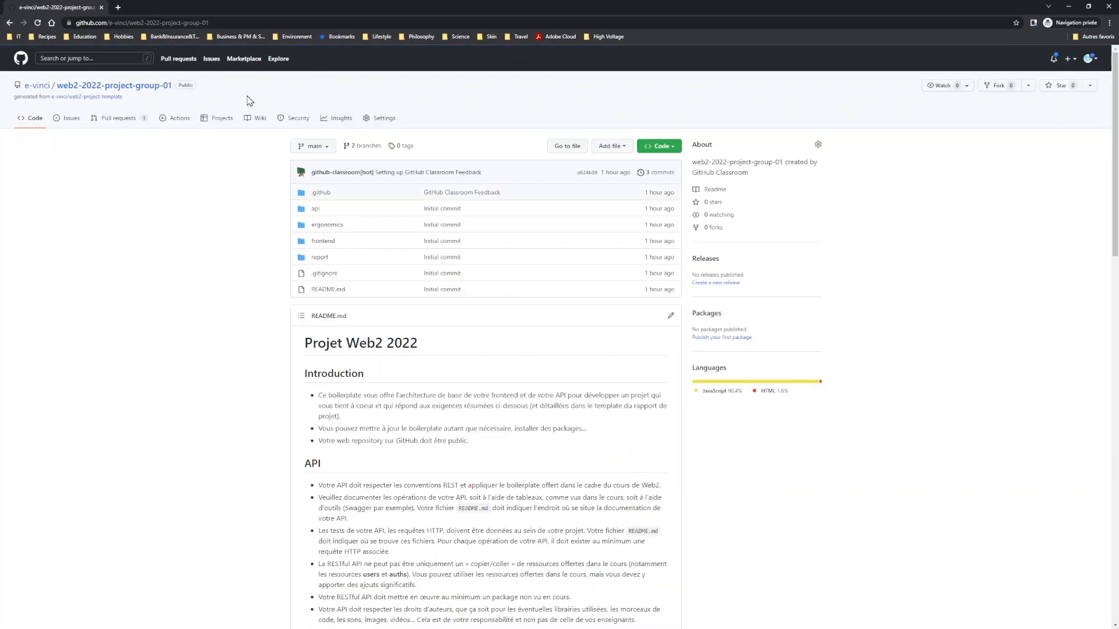
left_click(219, 120)
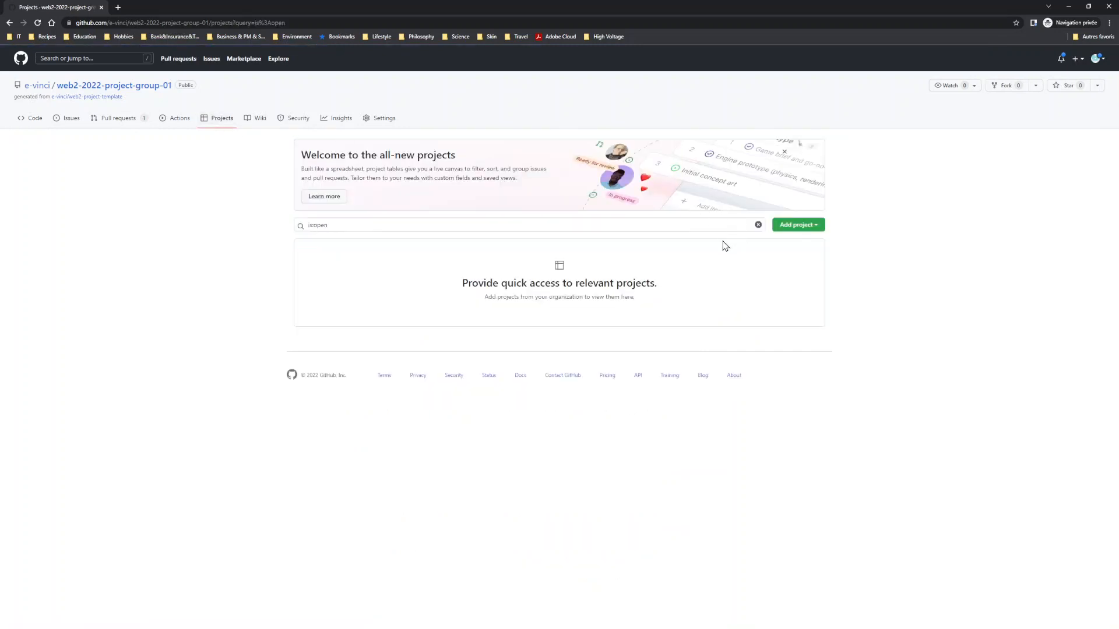
left_click(805, 228)
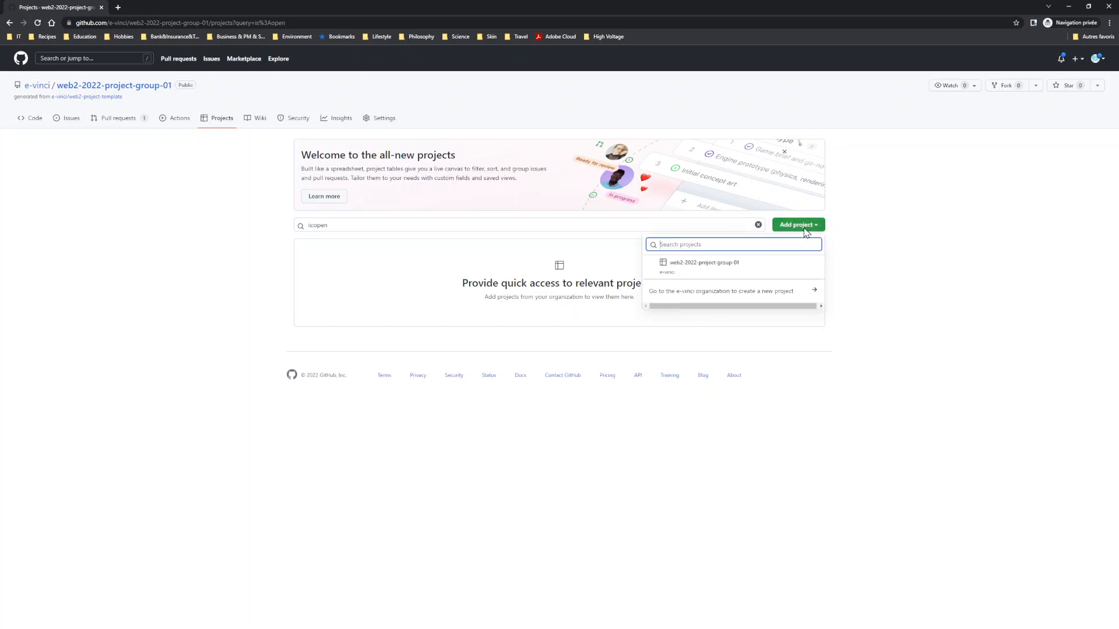
left_click(701, 272)
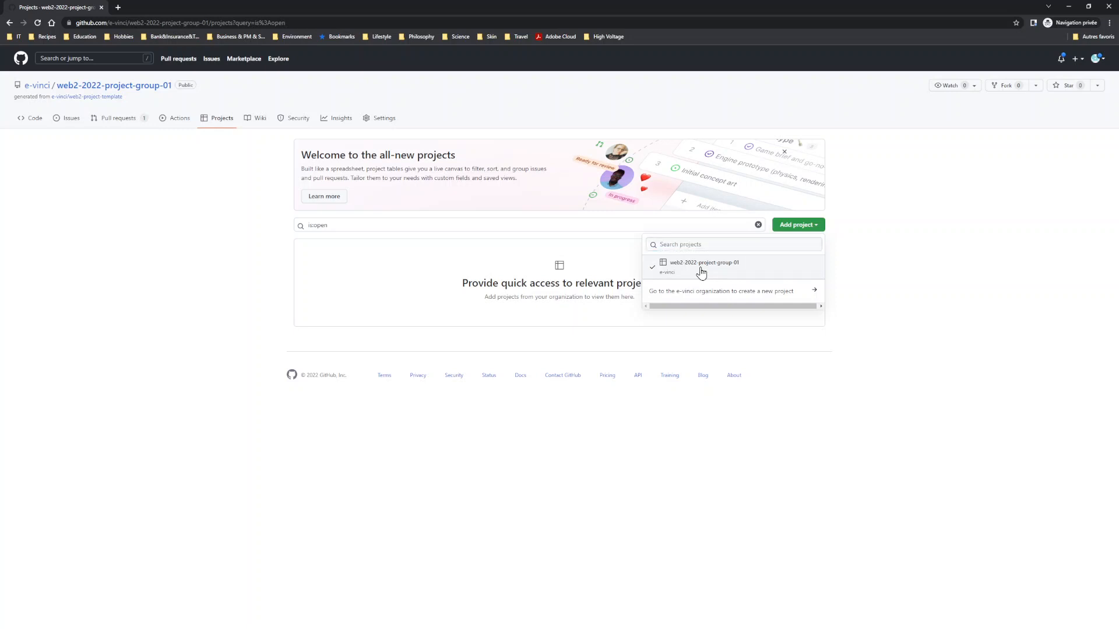
left_click(865, 327)
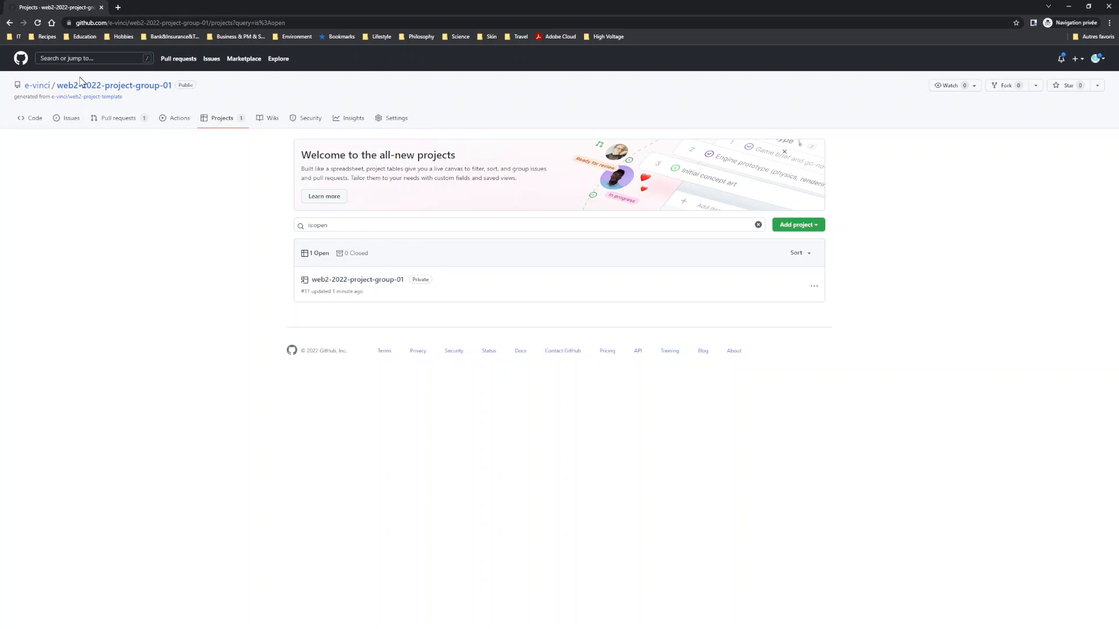
Step: Set the visibility of the linked web2-2022-project-group-01 project to Public in its project settings
left_click(343, 284)
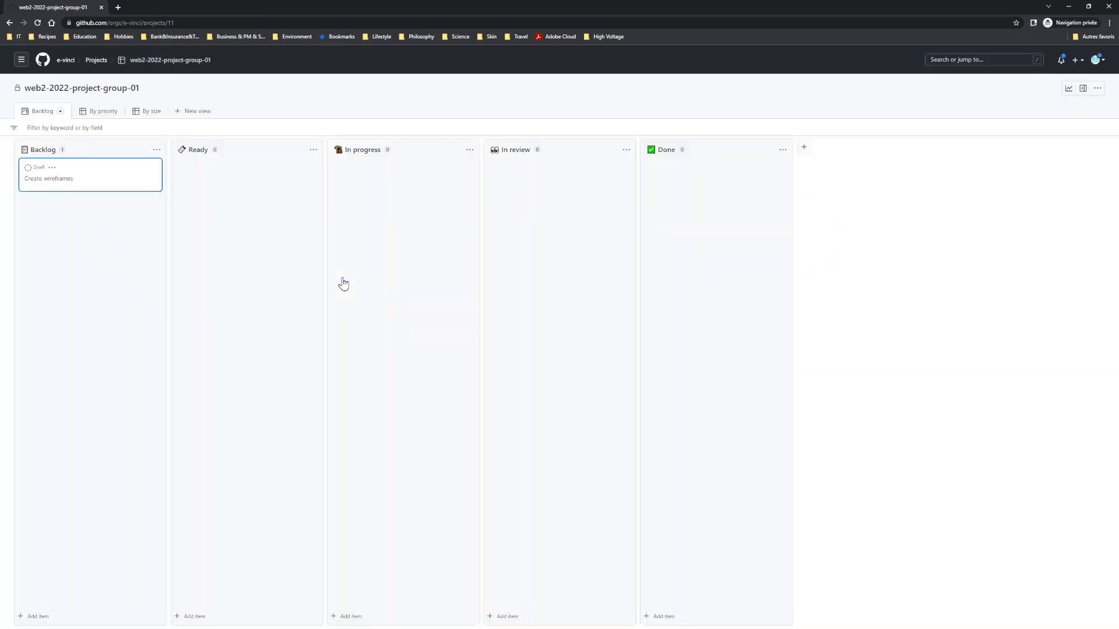
left_click(1097, 92)
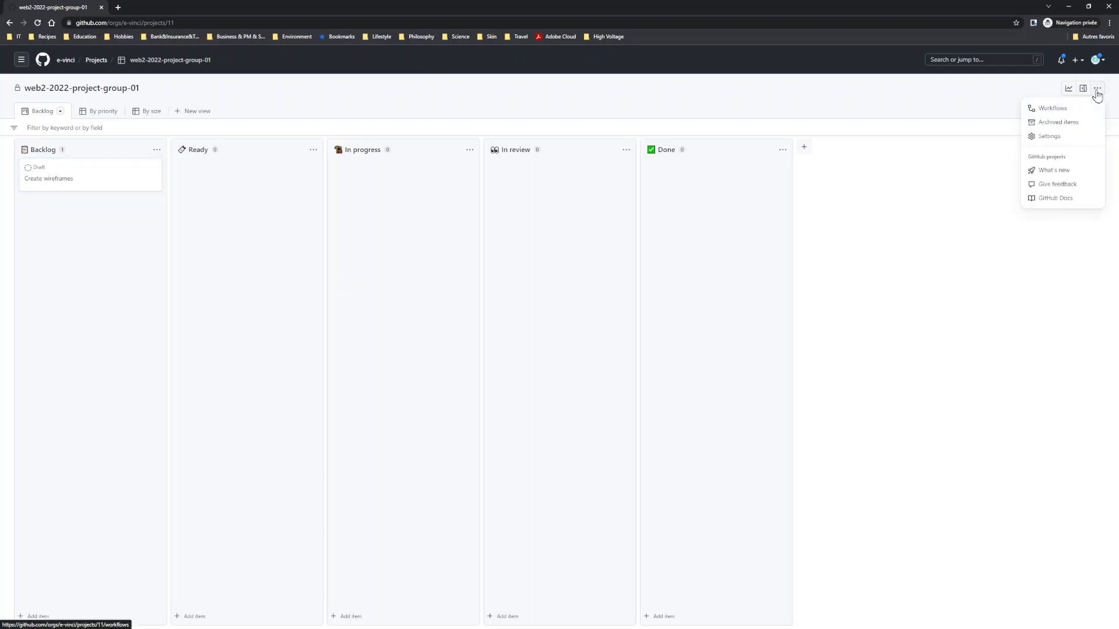
left_click(1048, 135)
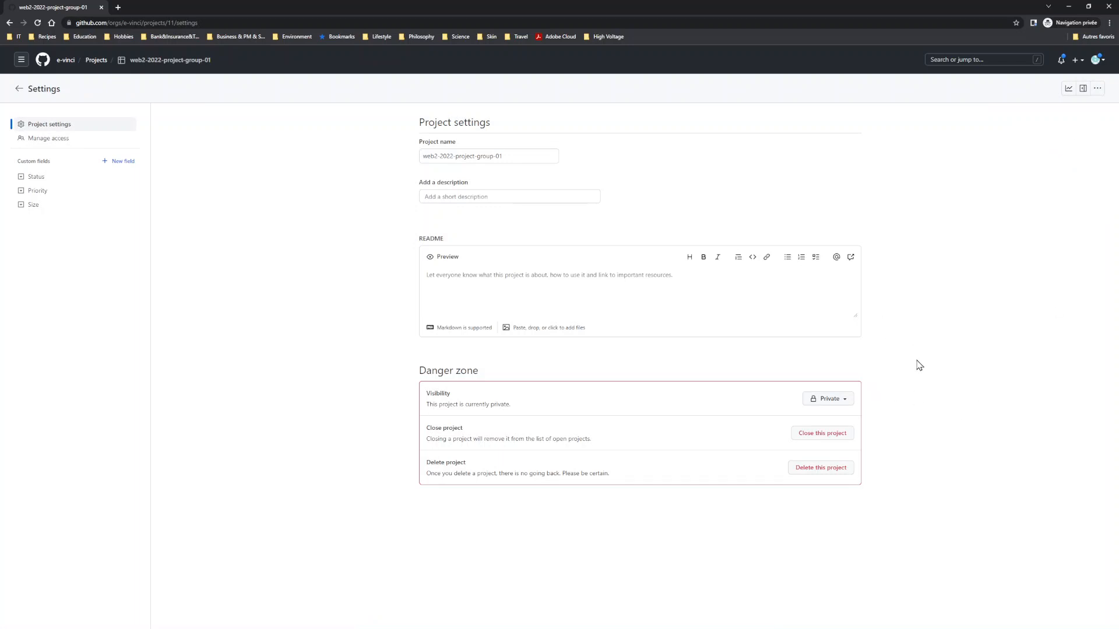
left_click(841, 401)
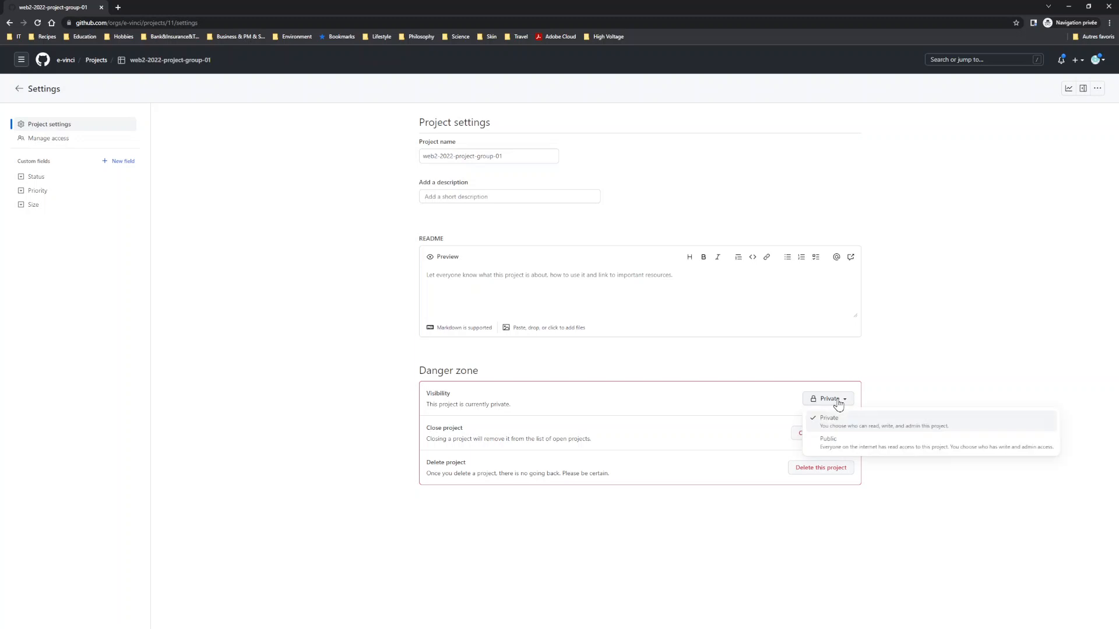
left_click(837, 447)
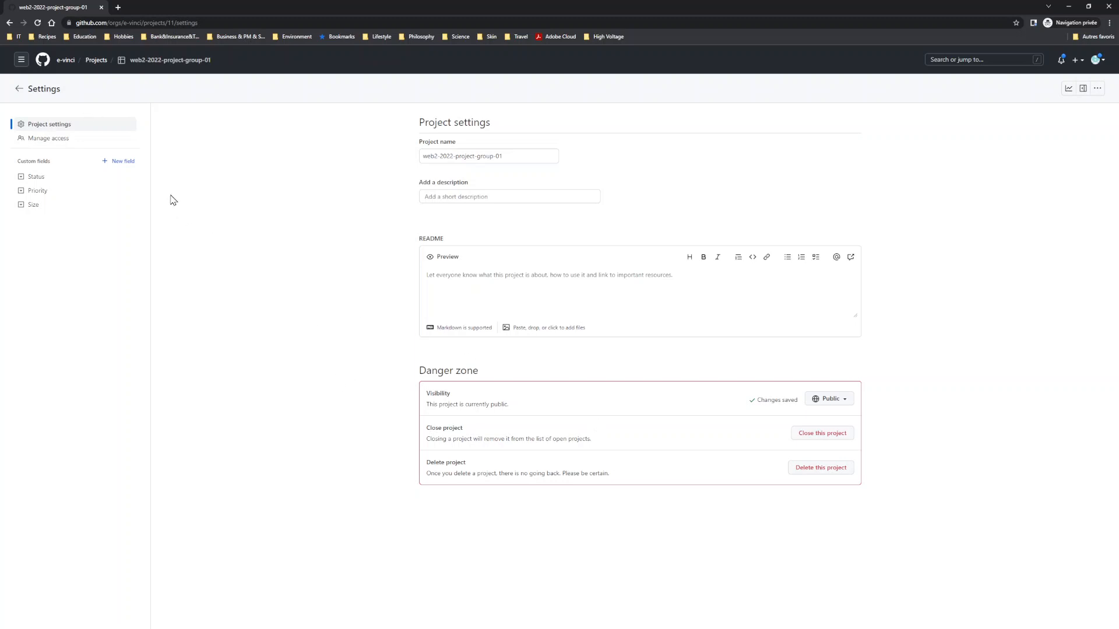
Step: Set the project's base role for organization members to Read
left_click(54, 140)
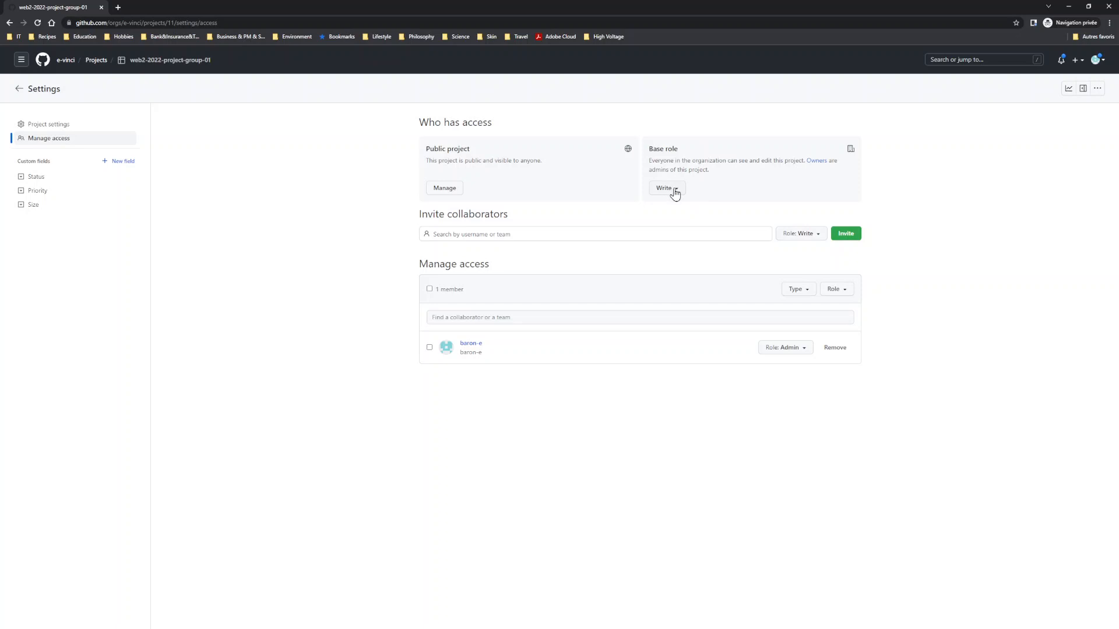
left_click(680, 193)
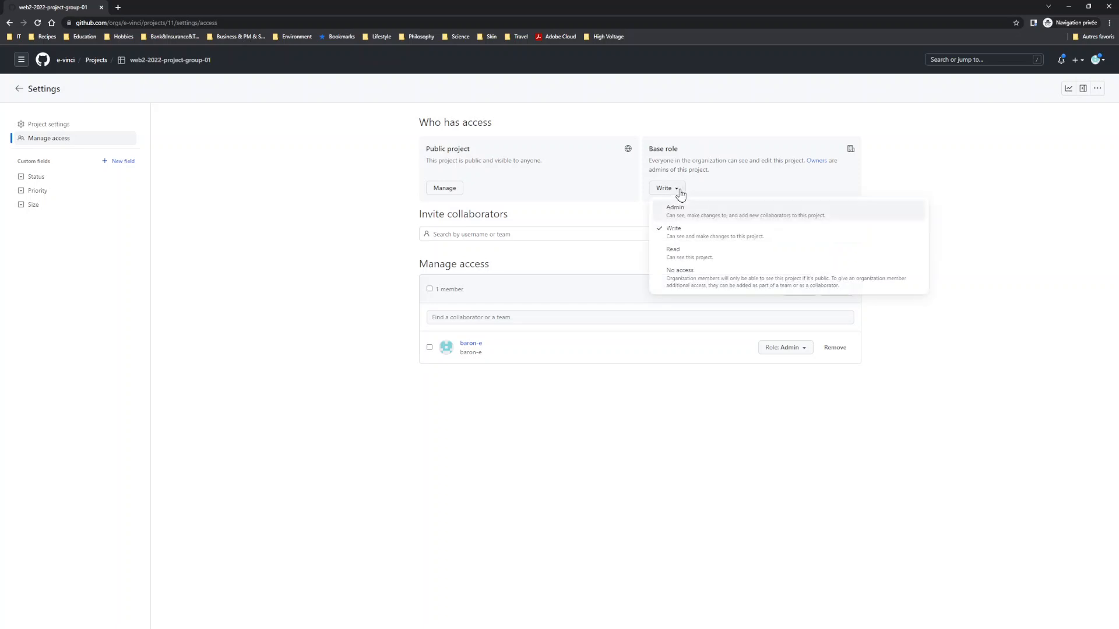
left_click(684, 253)
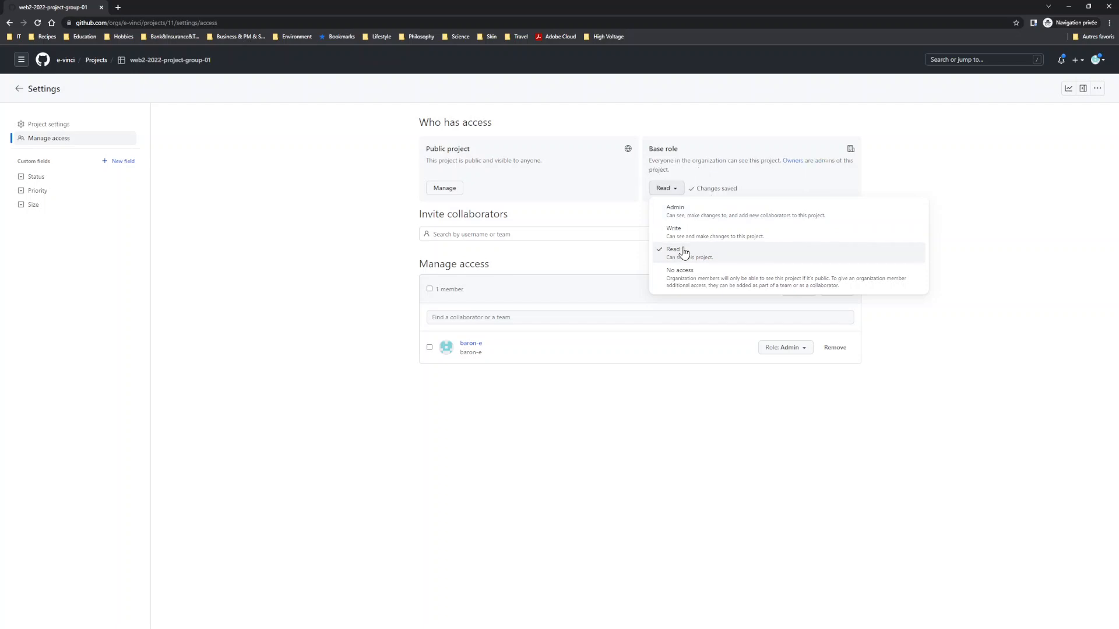
left_click(911, 167)
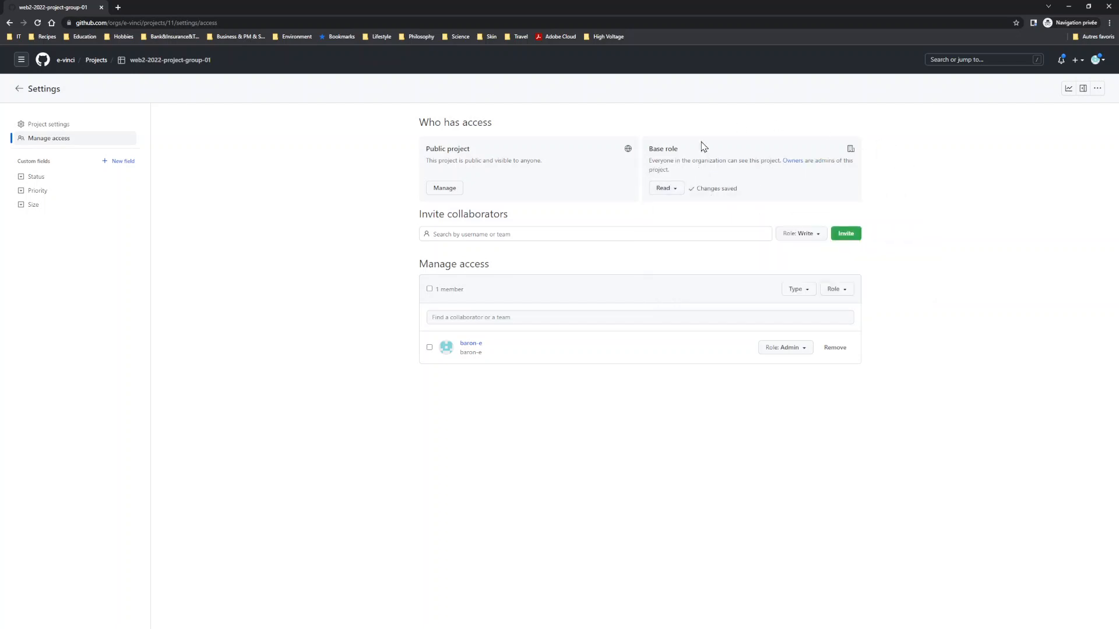
mouse_move(474, 344)
left_click(496, 318)
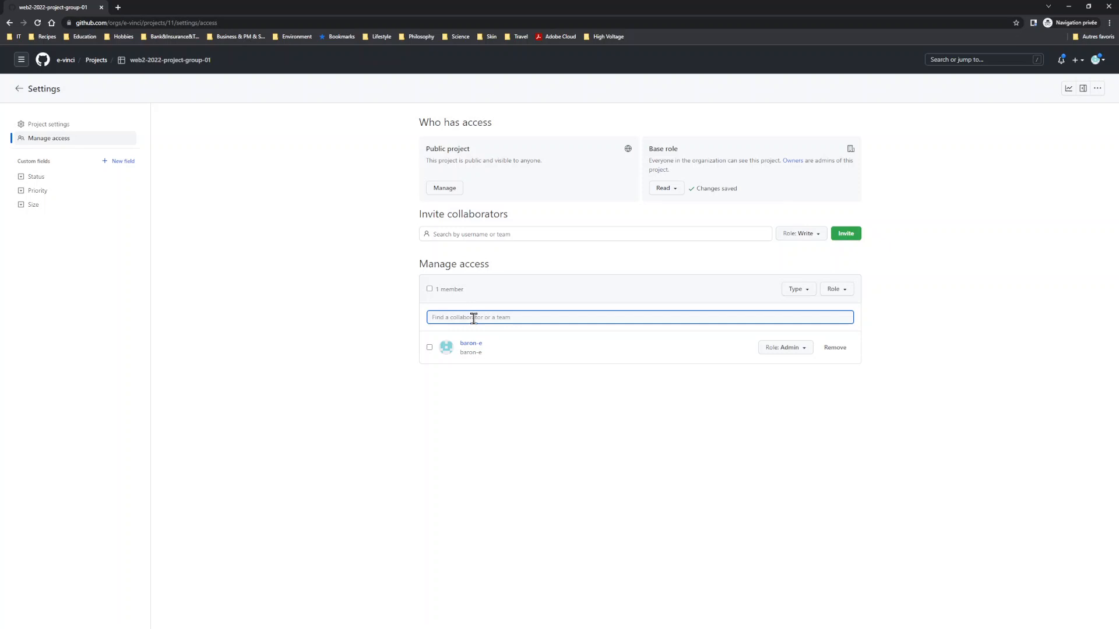
type("gr")
key("BackSpace")
Step: Invite the group-01 team as a collaborator on the project with the Admin role
left_click(462, 233)
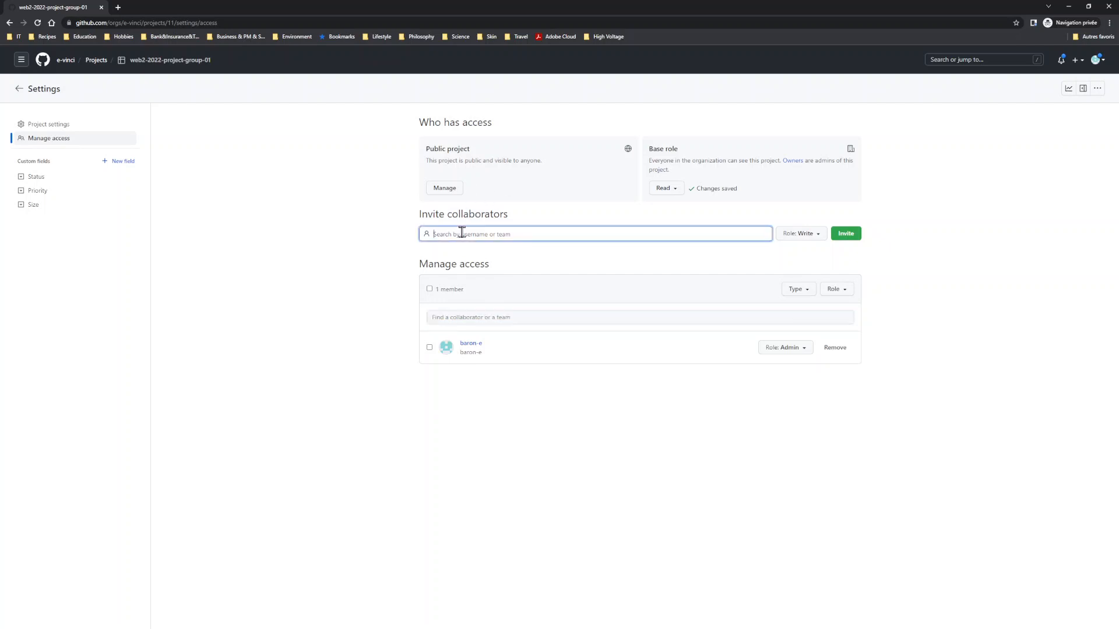
type("group")
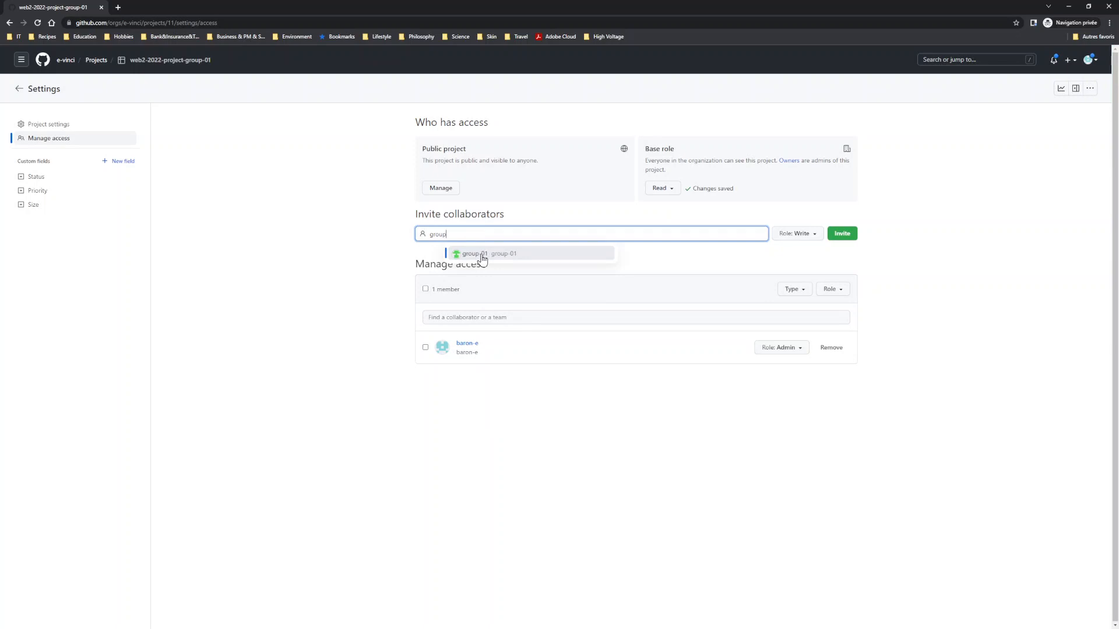
left_click(482, 257)
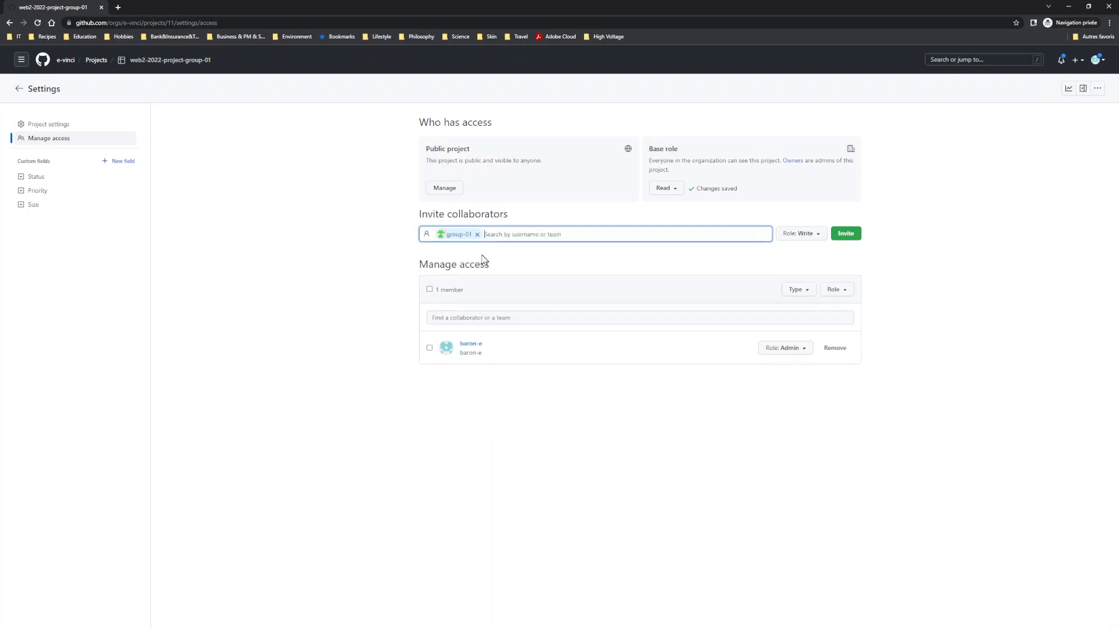
left_click(808, 239)
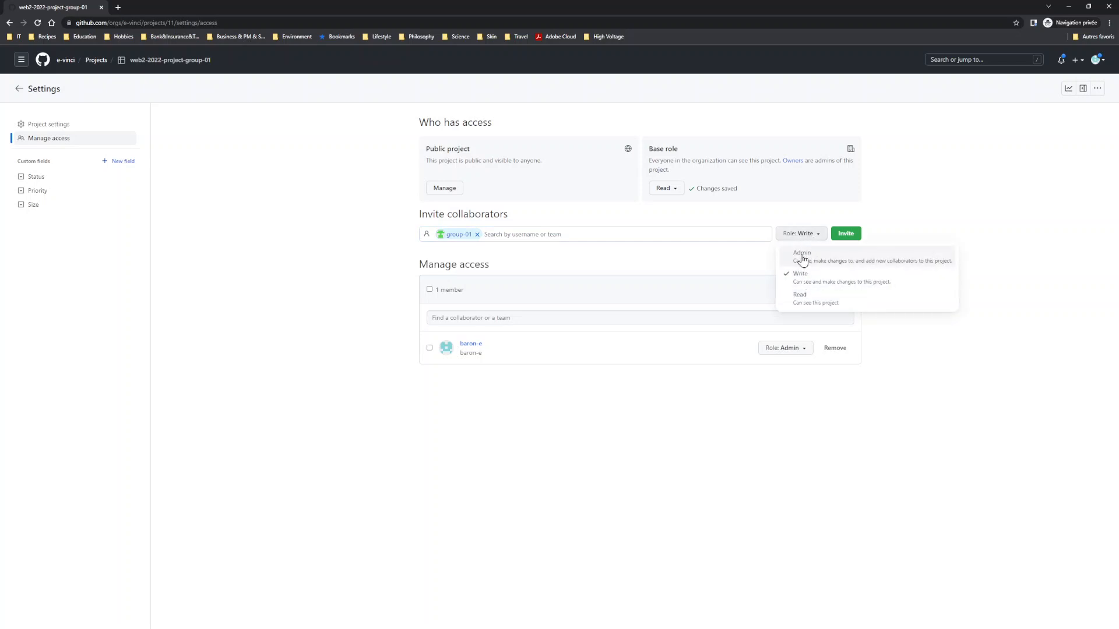
left_click(801, 259)
left_click(819, 215)
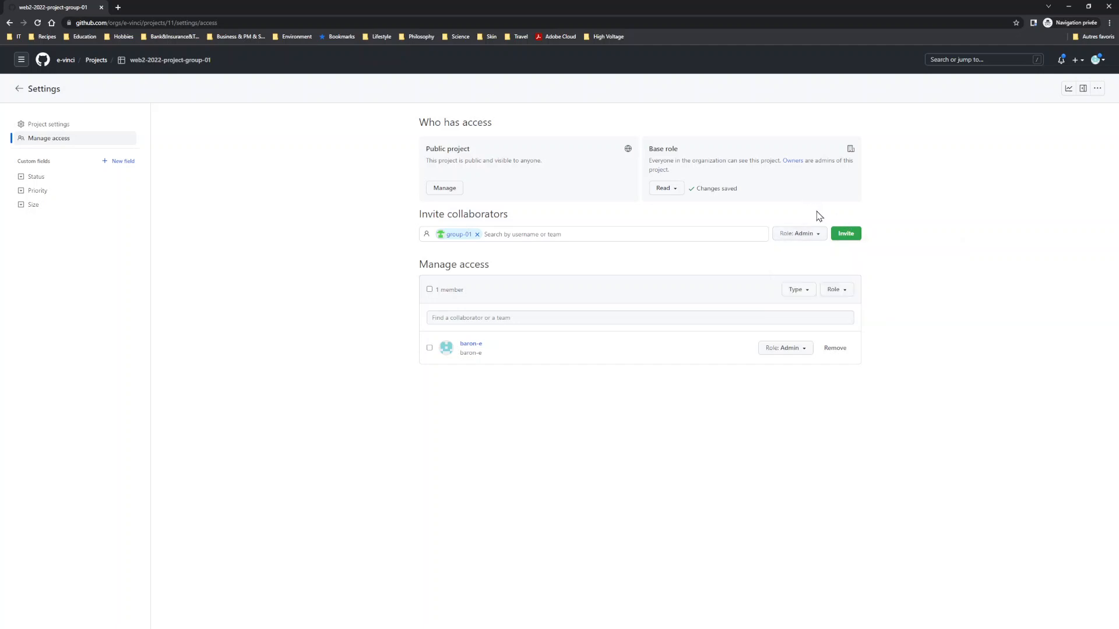
left_click(842, 235)
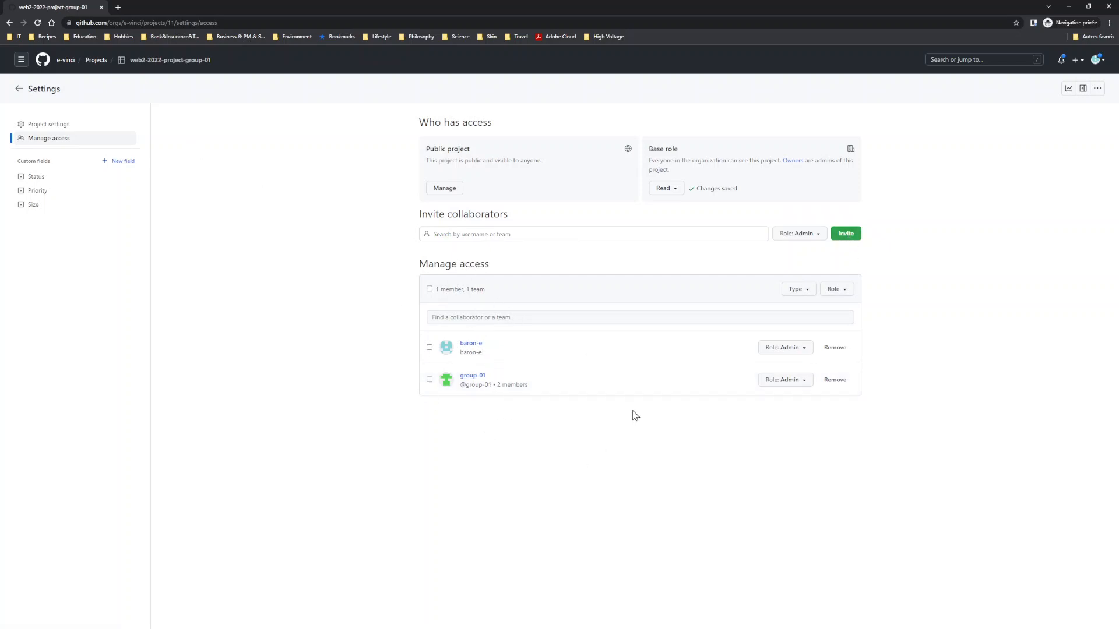
Step: Leave the project settings and return to the list of projects in the web2-2022-project-group-01 repository
left_click(19, 89)
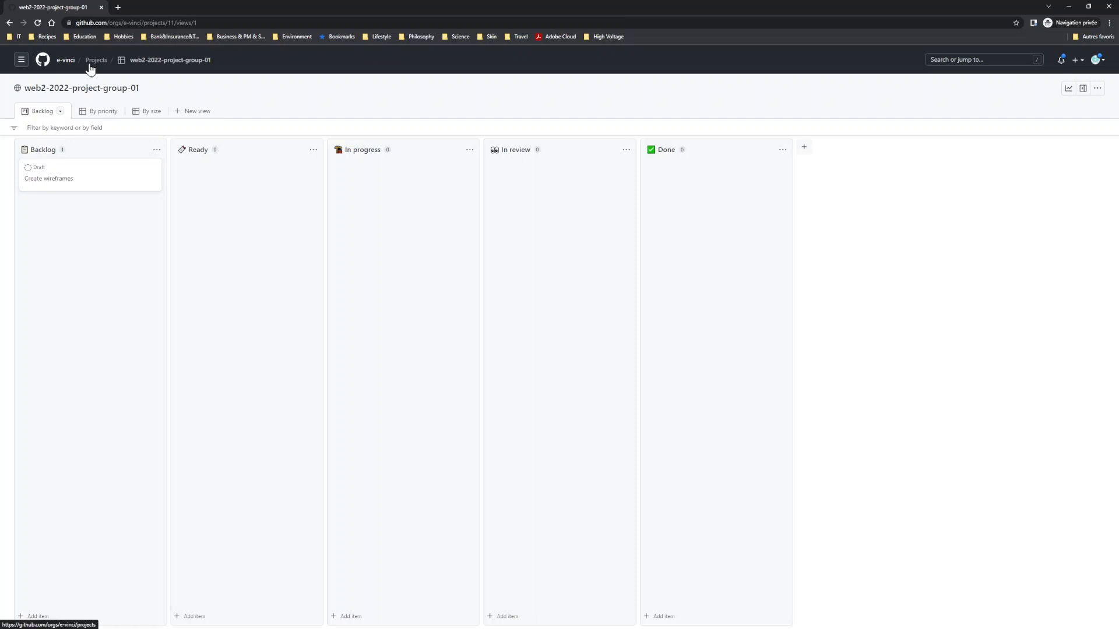
left_click(9, 23)
left_click(9, 23)
left_click(8, 24)
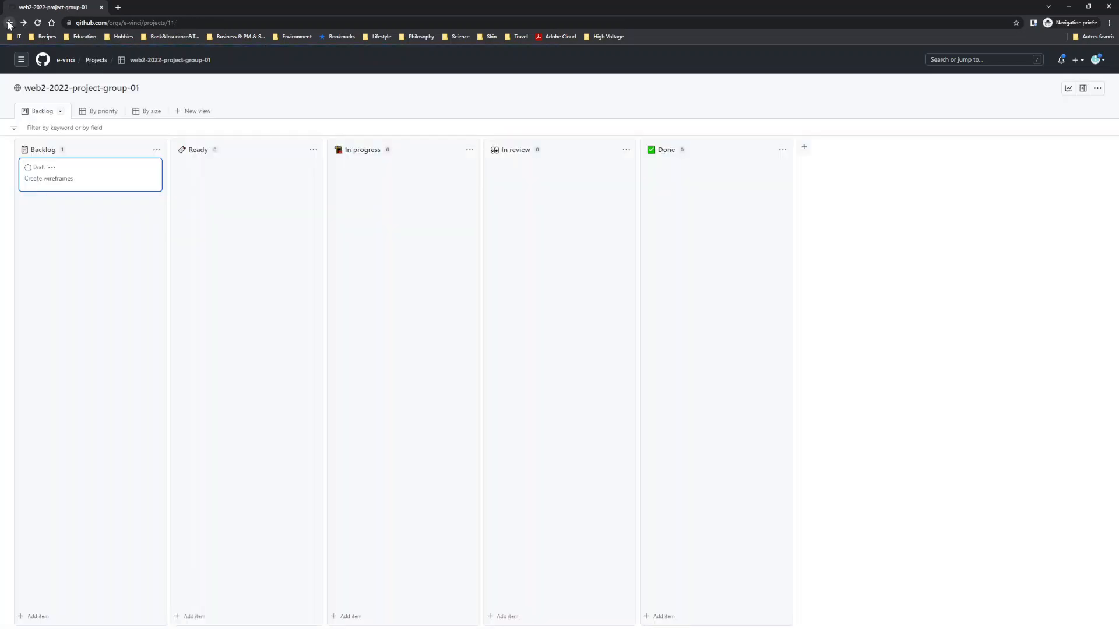
left_click(8, 23)
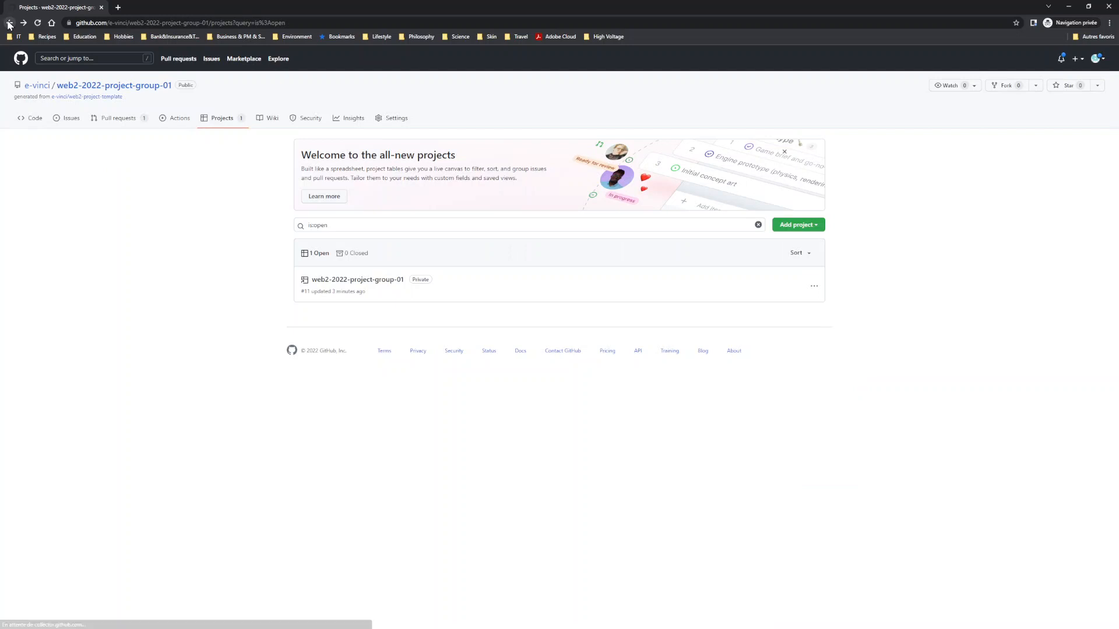